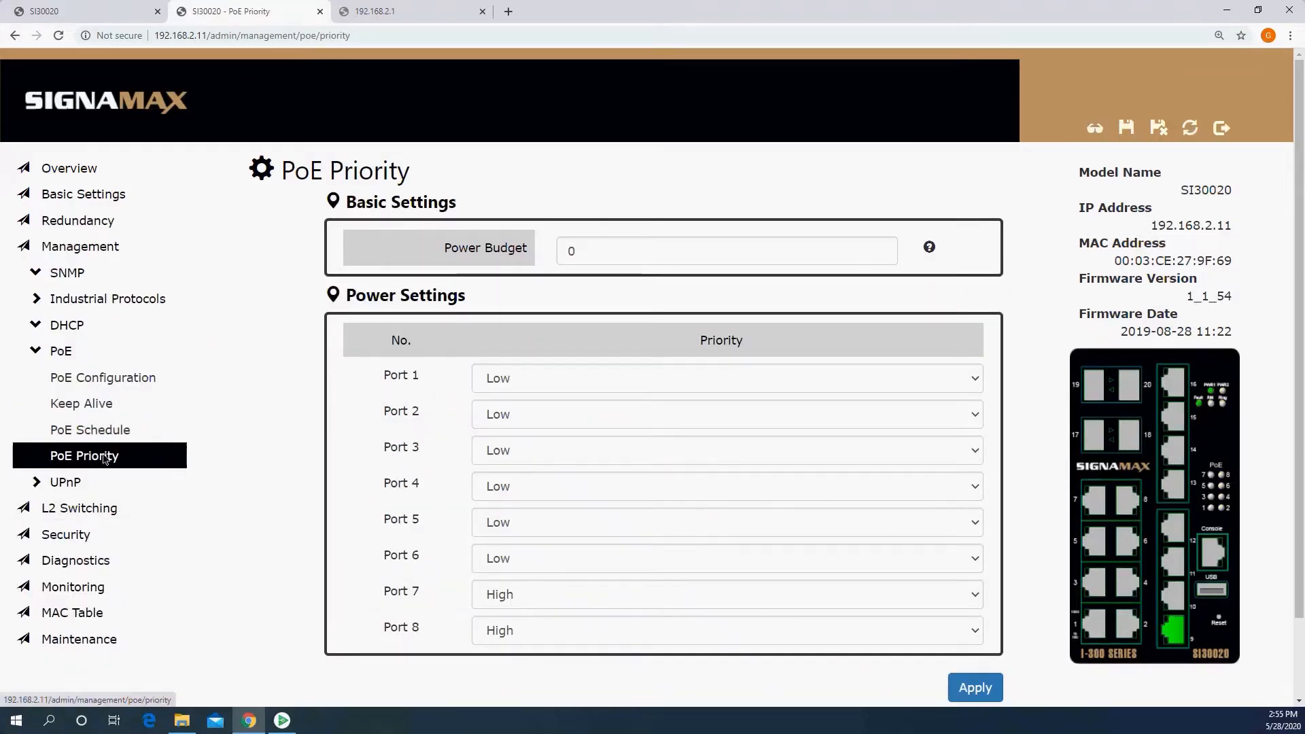
Step: Review the switch's 802.1Q VLAN table and the port settings under port management
left_click(83, 510)
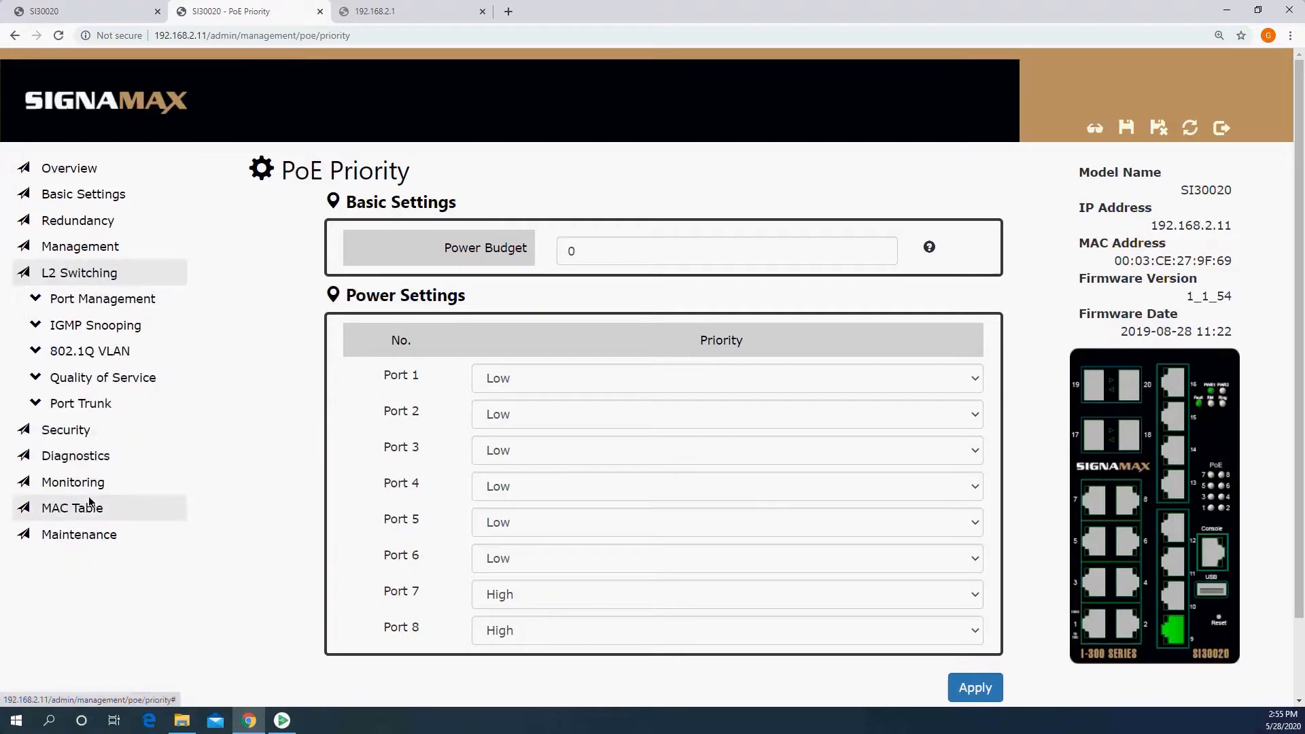
left_click(96, 353)
left_click(116, 381)
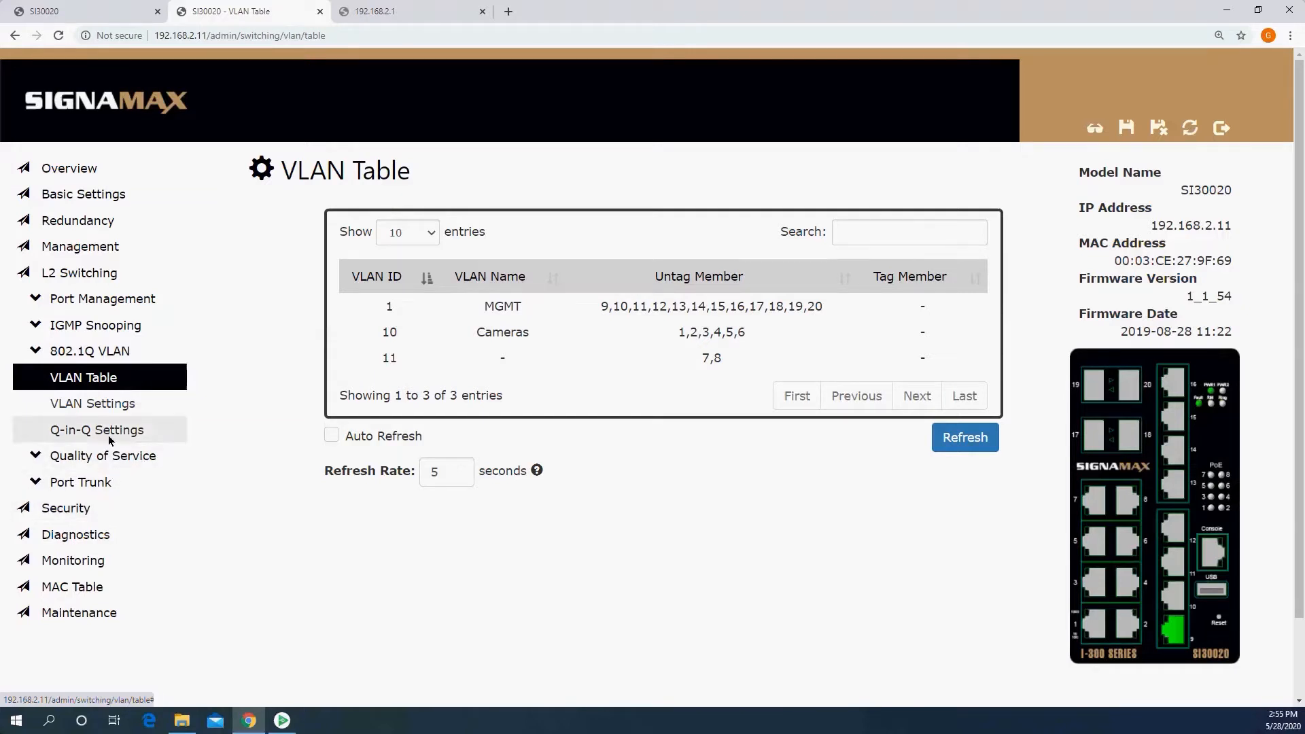
left_click(118, 303)
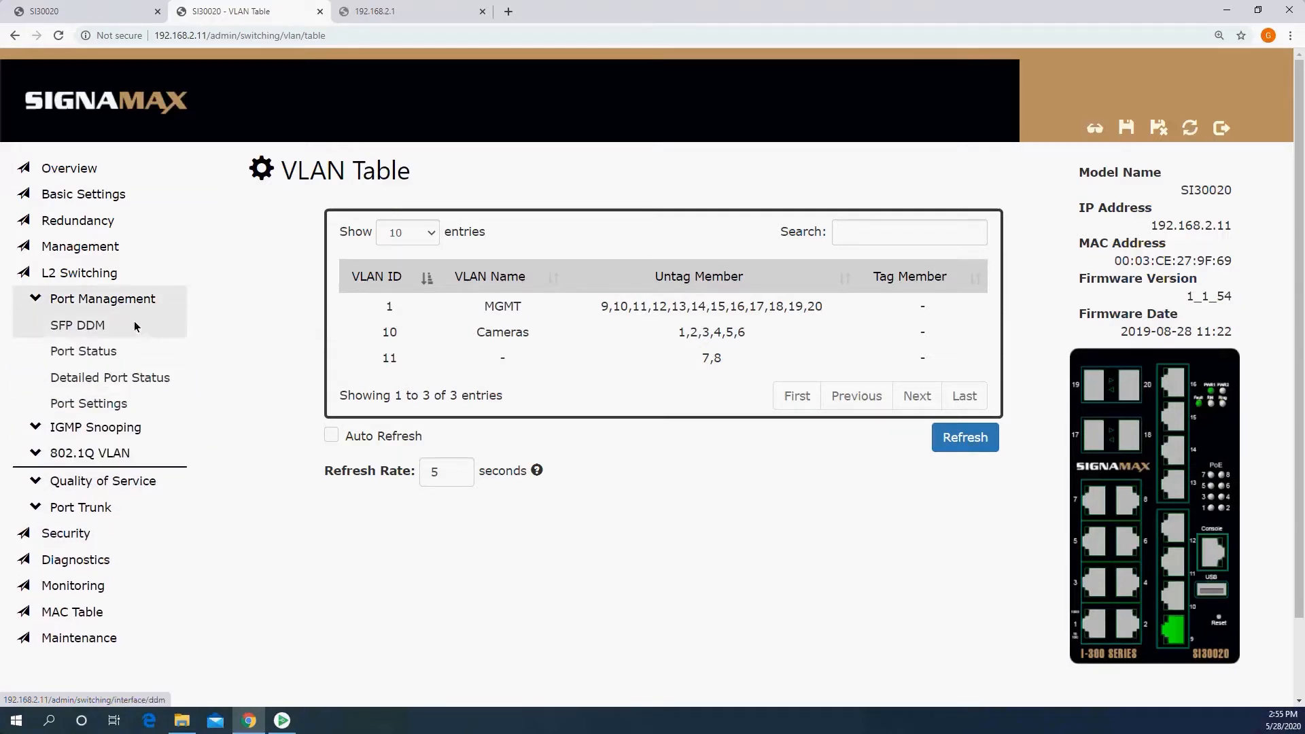
left_click(129, 403)
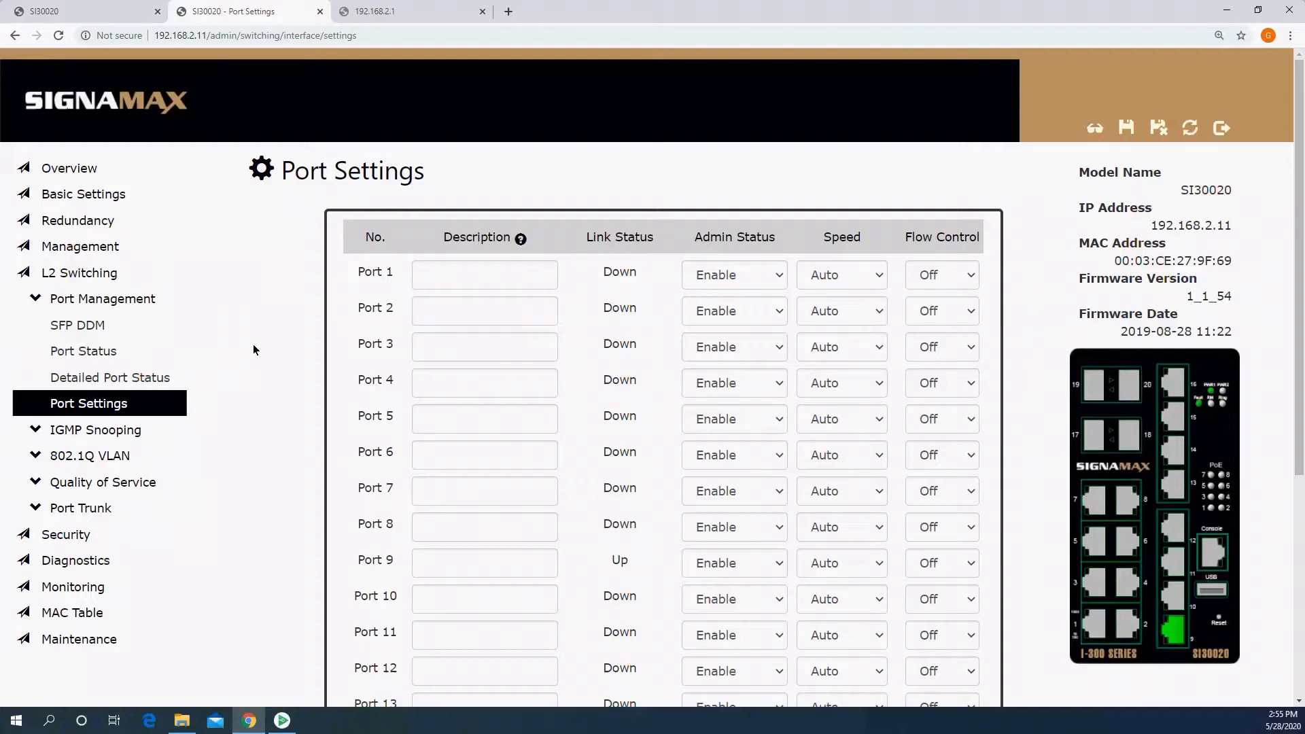
Step: Back up the switch configuration to the local computer without a custom file name and keep the downloaded .cfg file
left_click(96, 640)
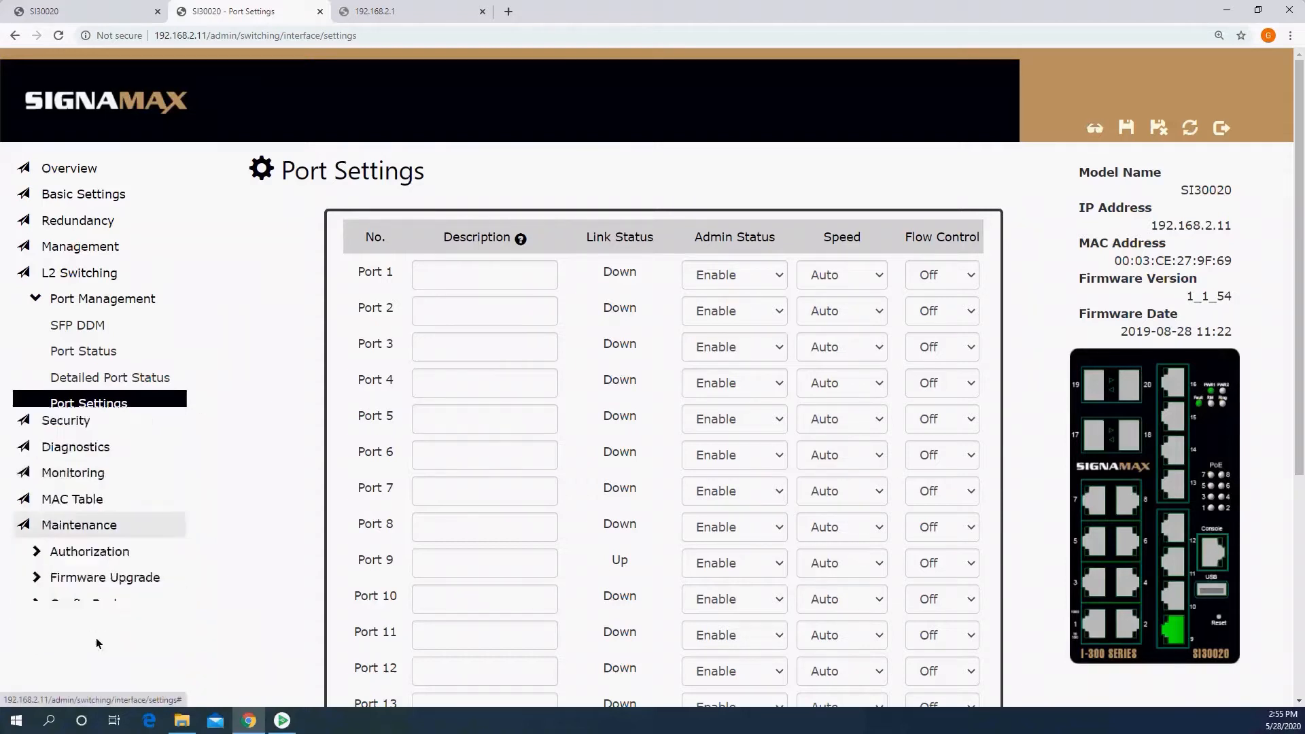
left_click(111, 485)
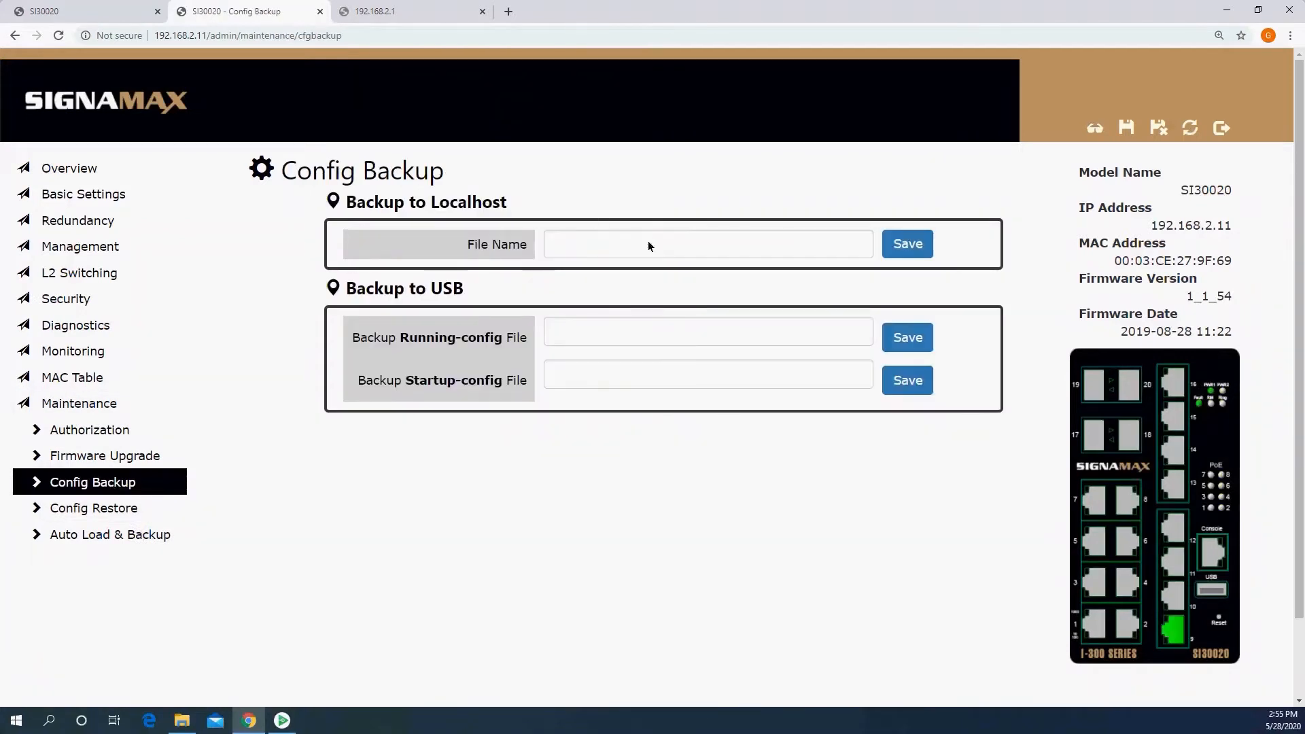
left_click(905, 245)
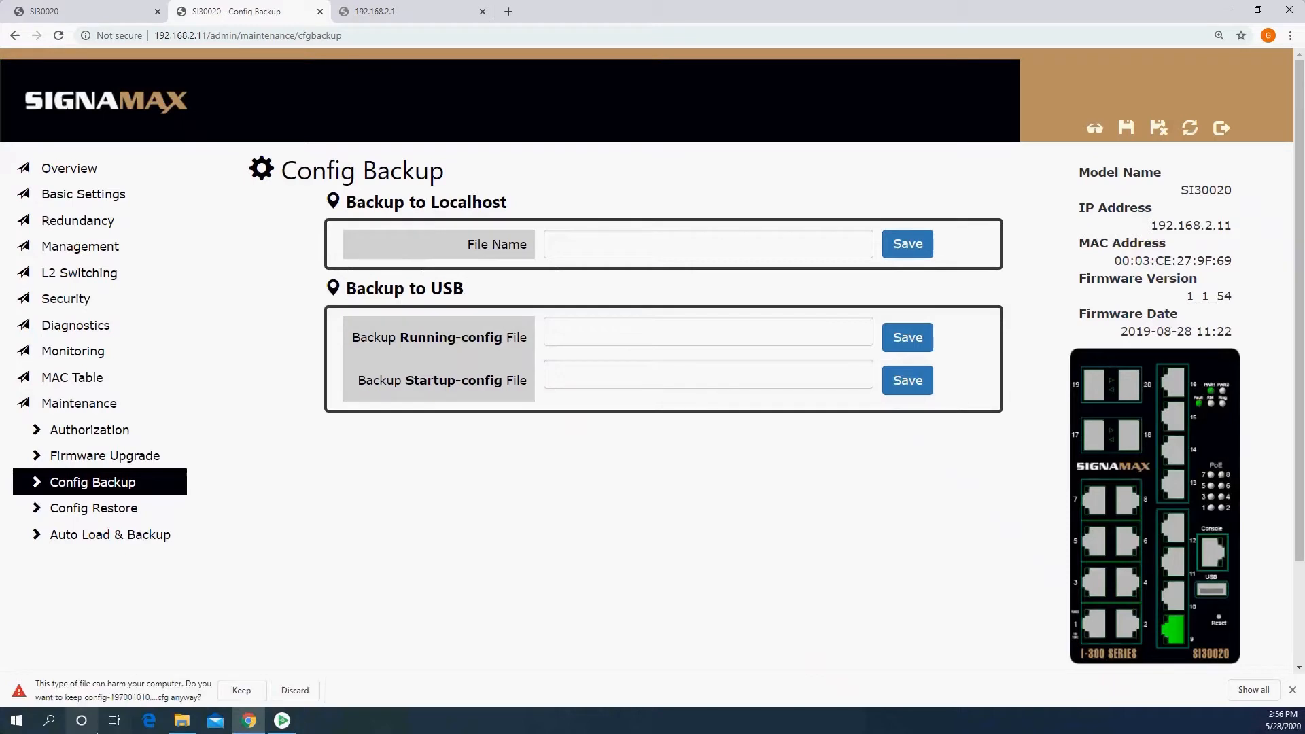
left_click(234, 690)
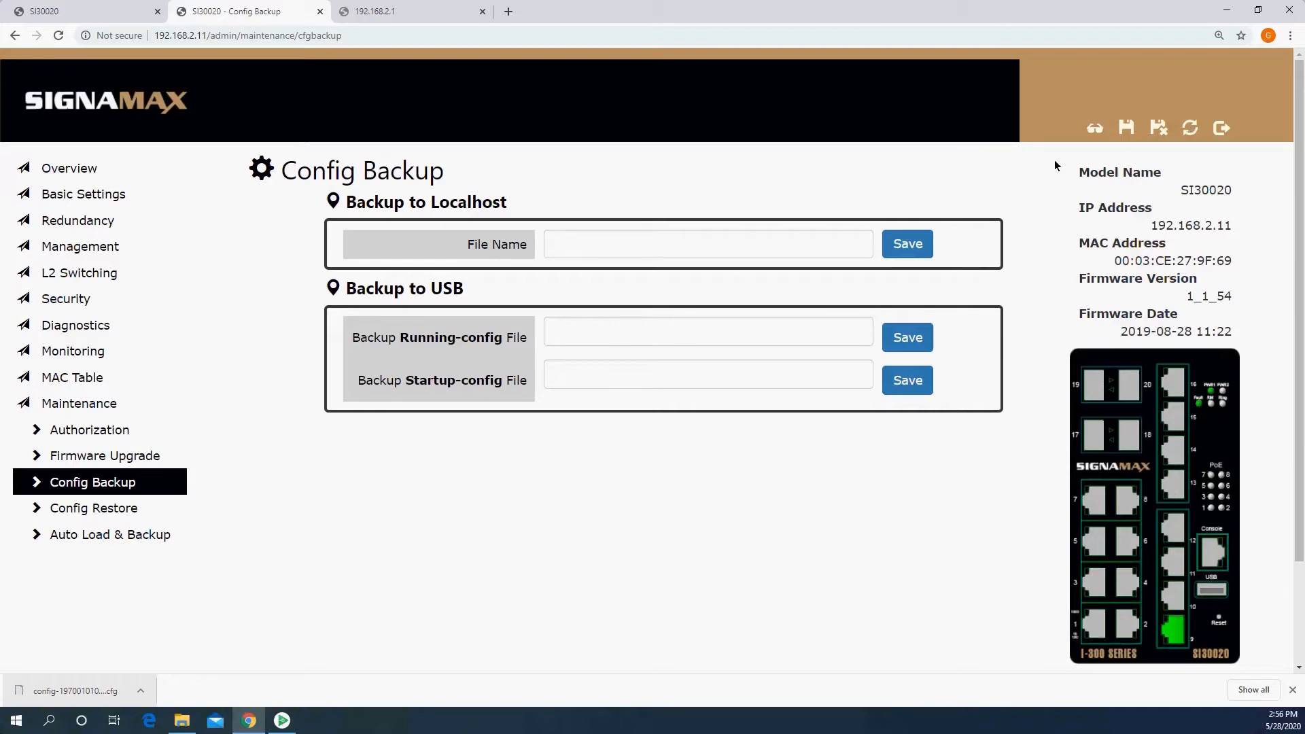
Step: Restore the switch to factory defaults without keeping the username/password or the IPv4 address
left_click(1156, 126)
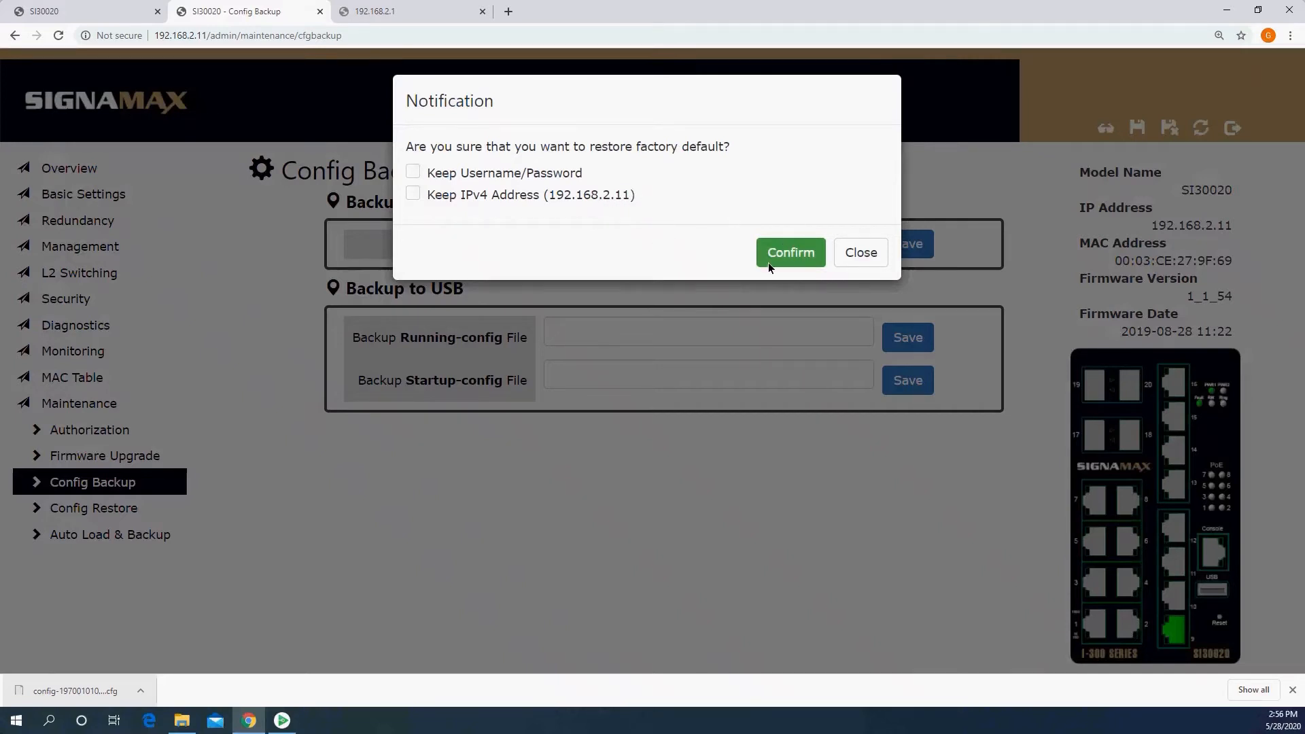
left_click(793, 252)
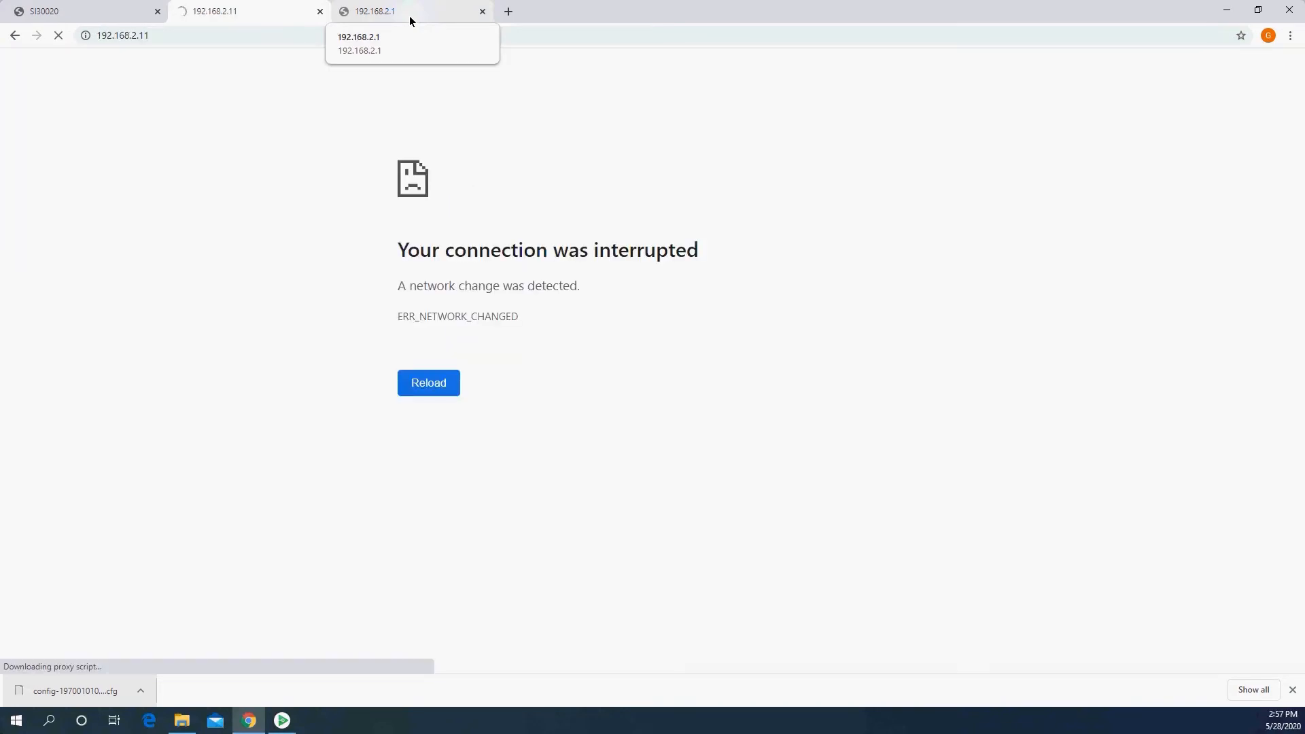
Step: Load the switch's configuration interface at 192.168.2.1 and log in with the administrator username and password
left_click(409, 15)
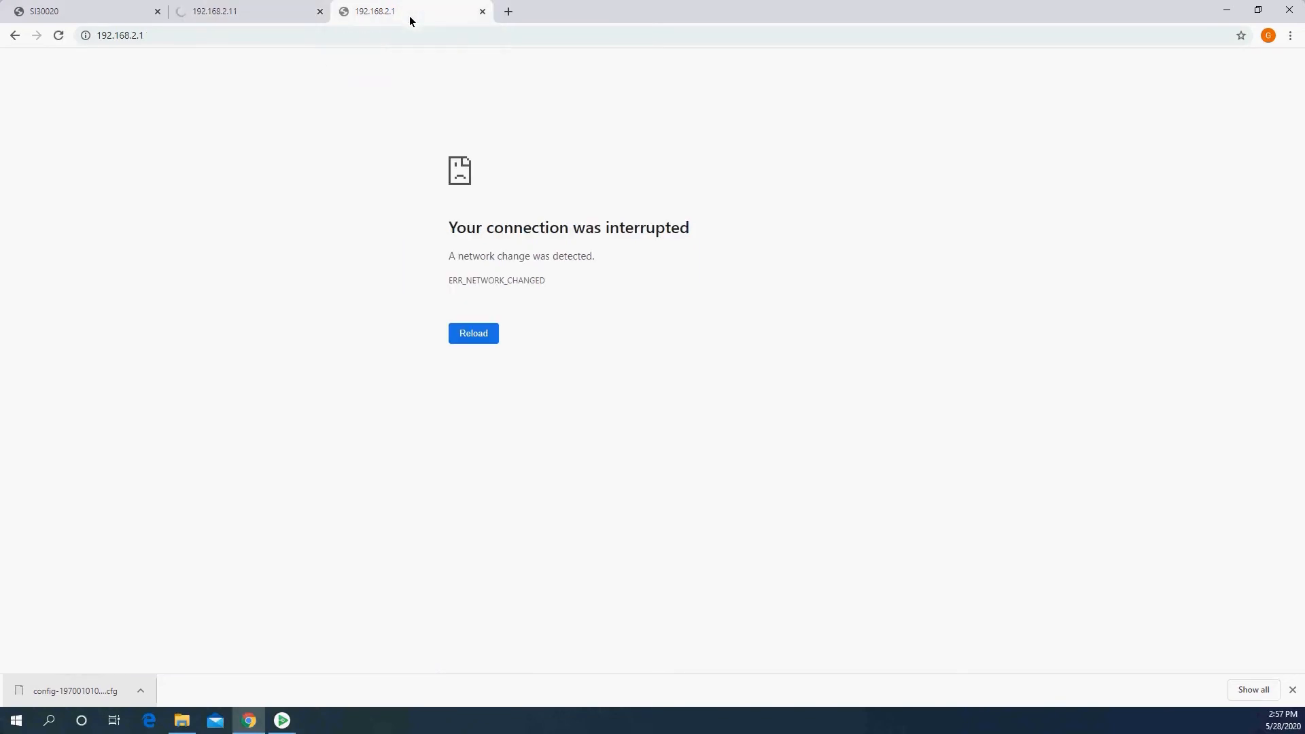
left_click(442, 38)
key("Return")
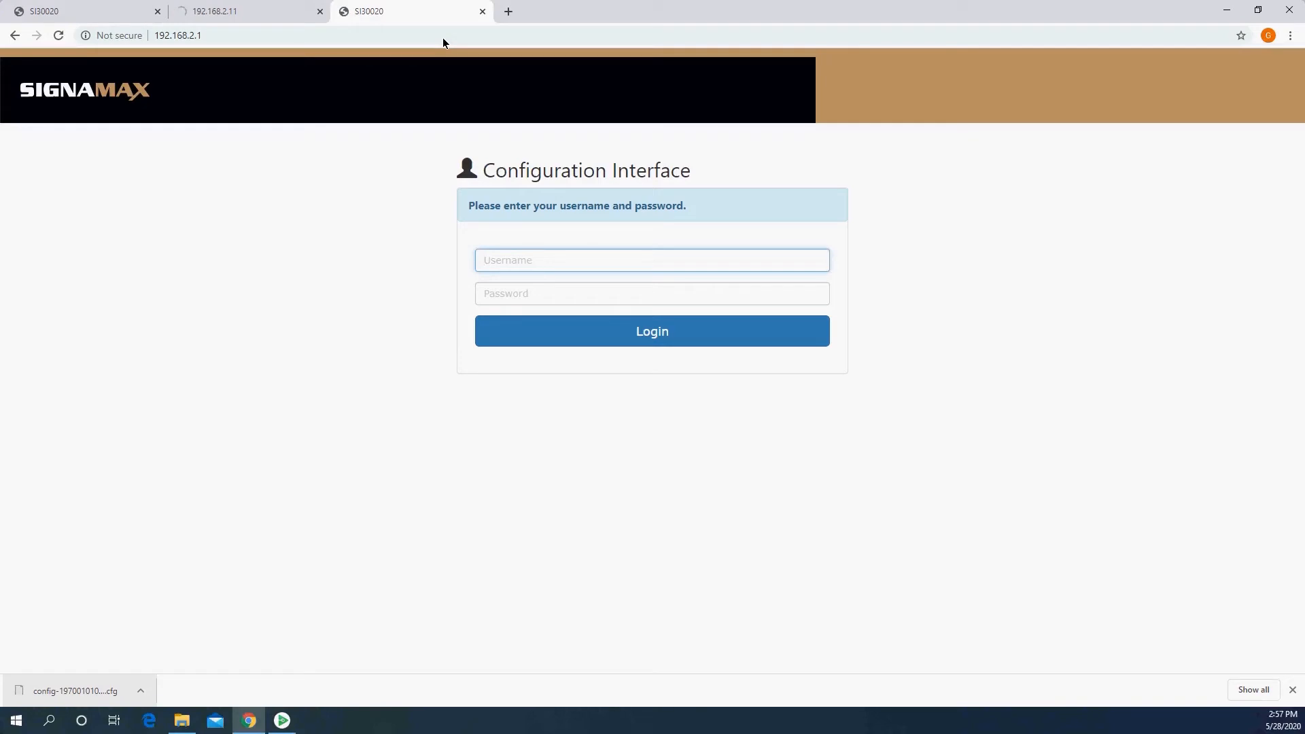
type("admin")
key("Tab")
type("admin")
key("Return")
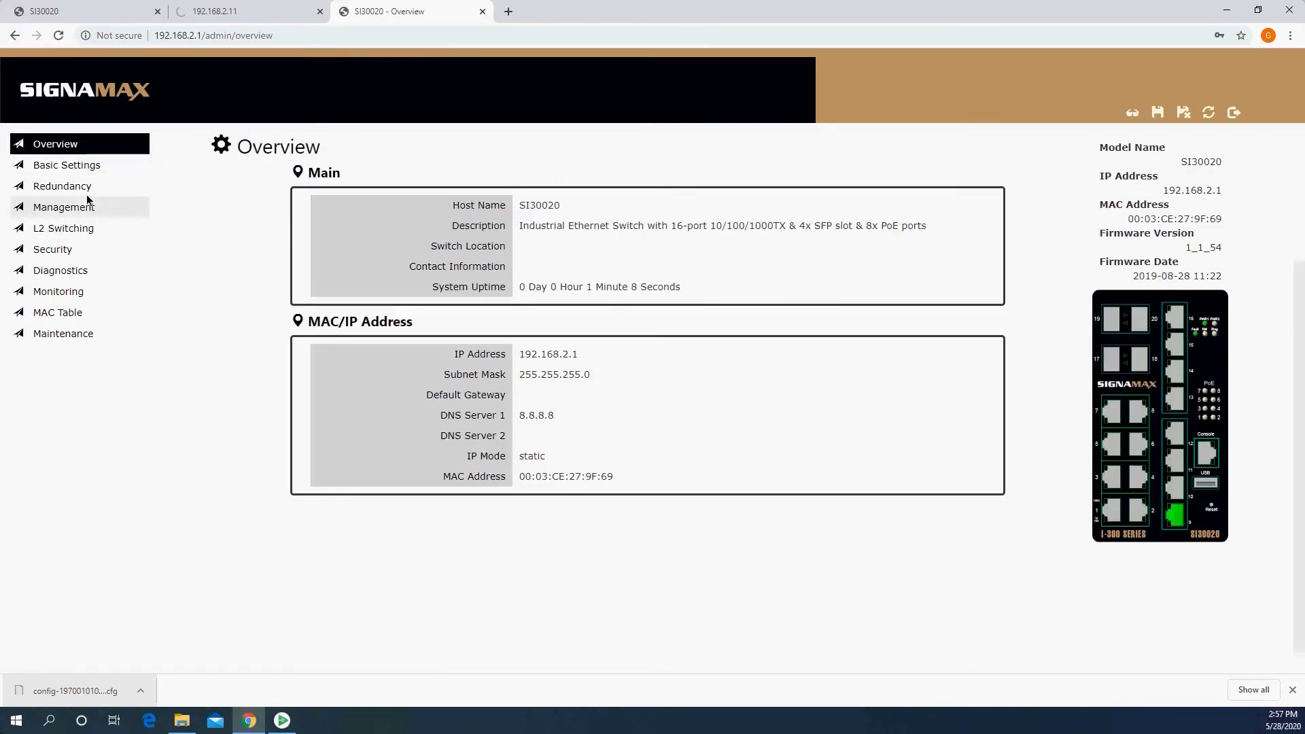
Step: Check the VLAN table and the PoE Keep Alive settings on the reset switch
left_click(63, 230)
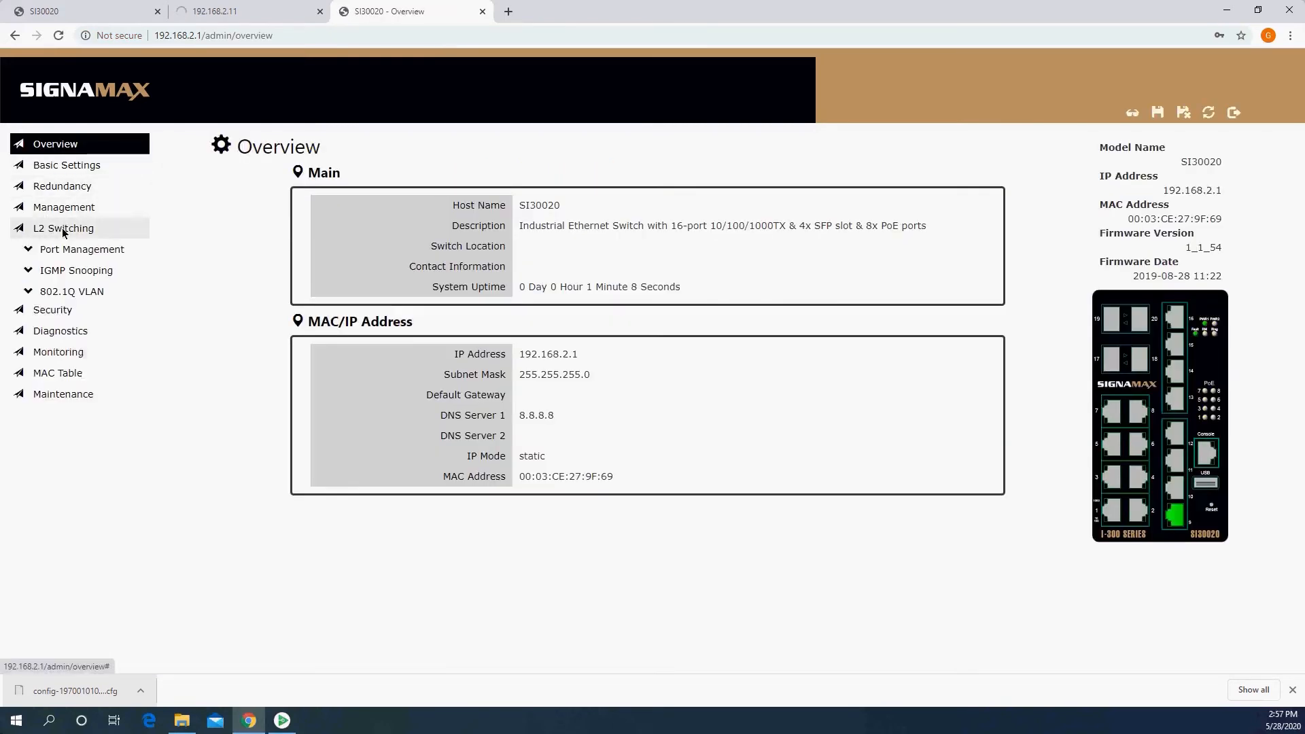
left_click(95, 292)
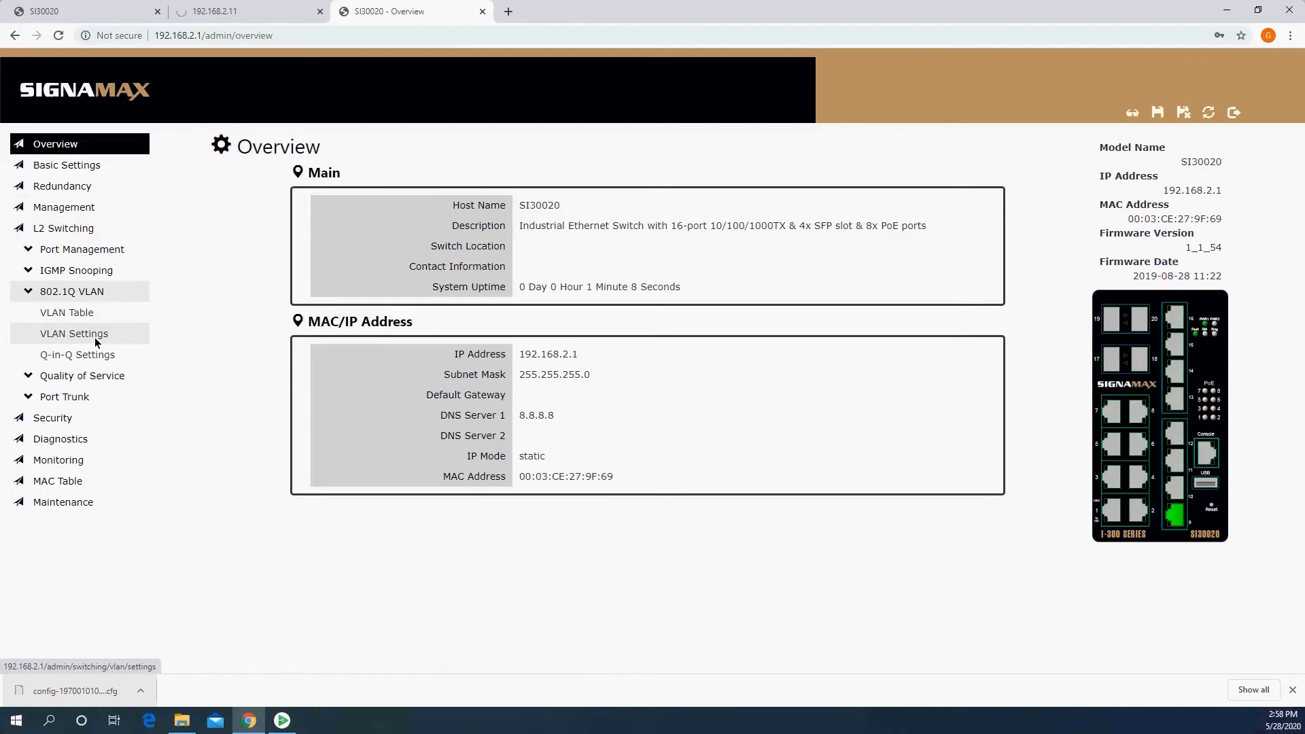
left_click(95, 314)
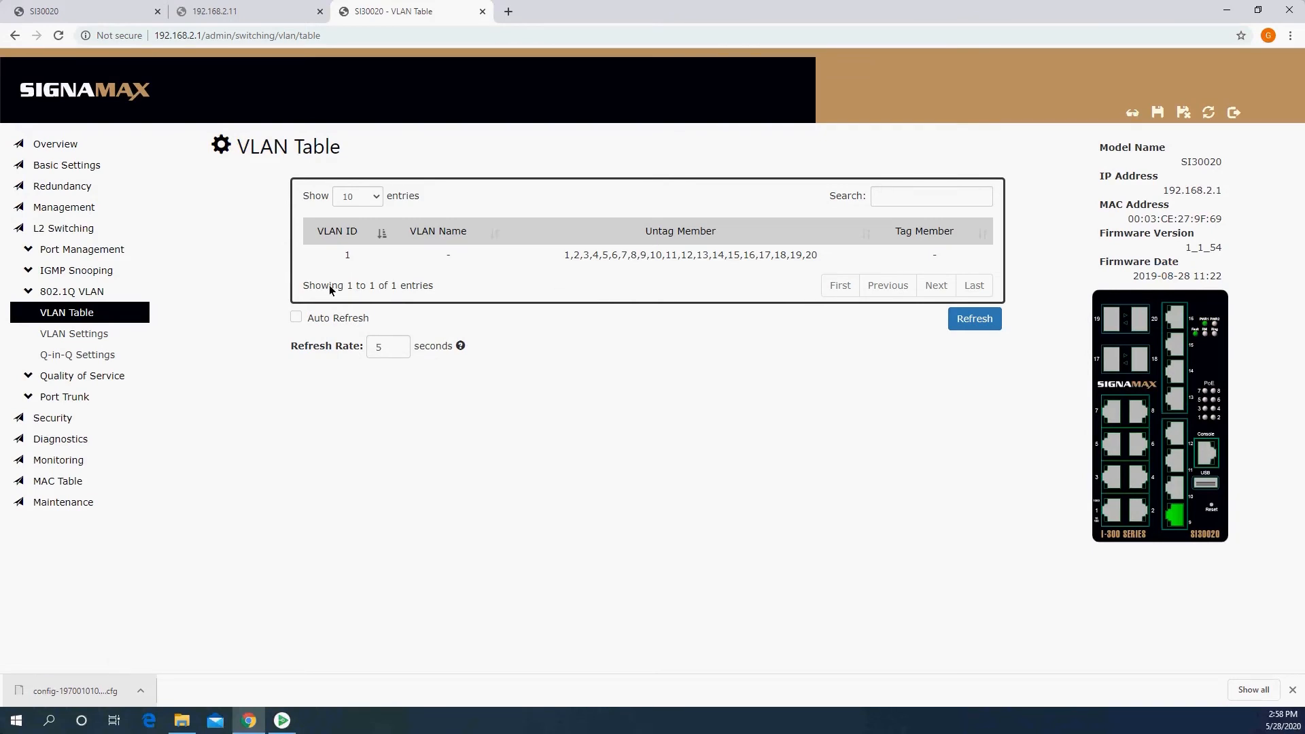
left_click(66, 209)
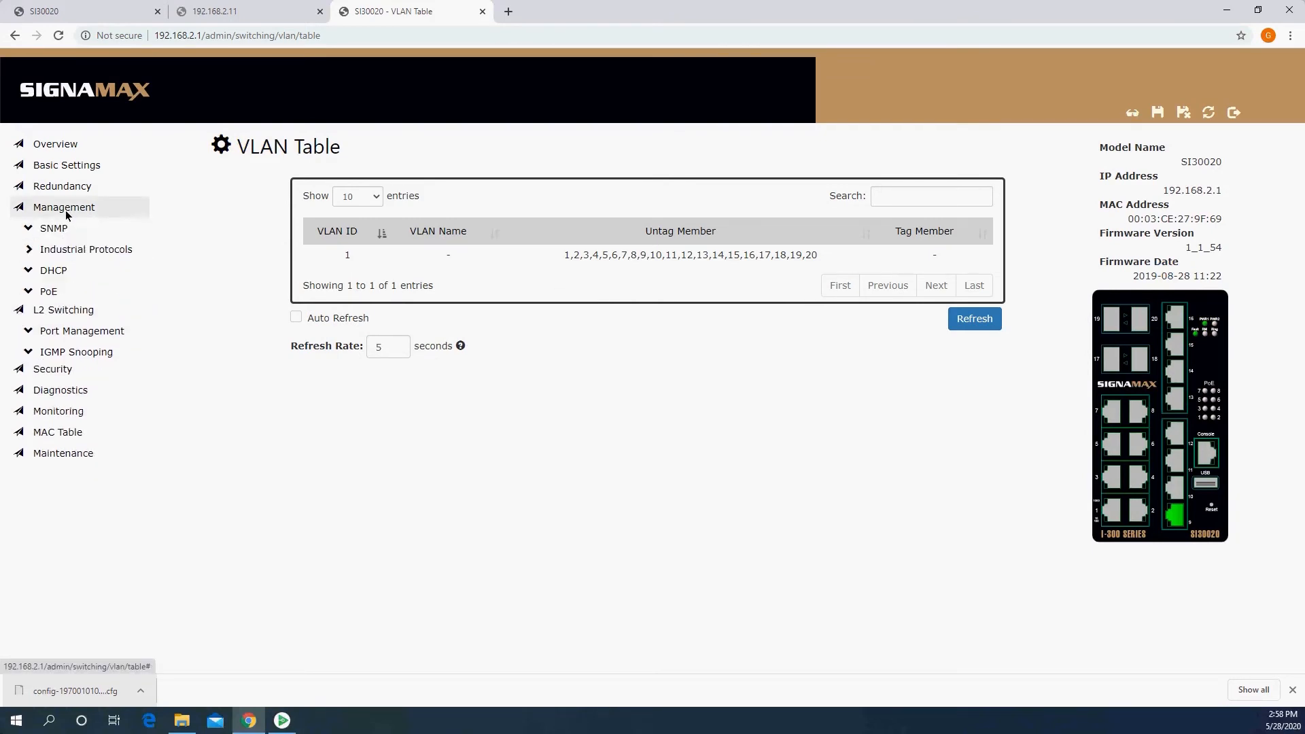
left_click(75, 291)
left_click(98, 332)
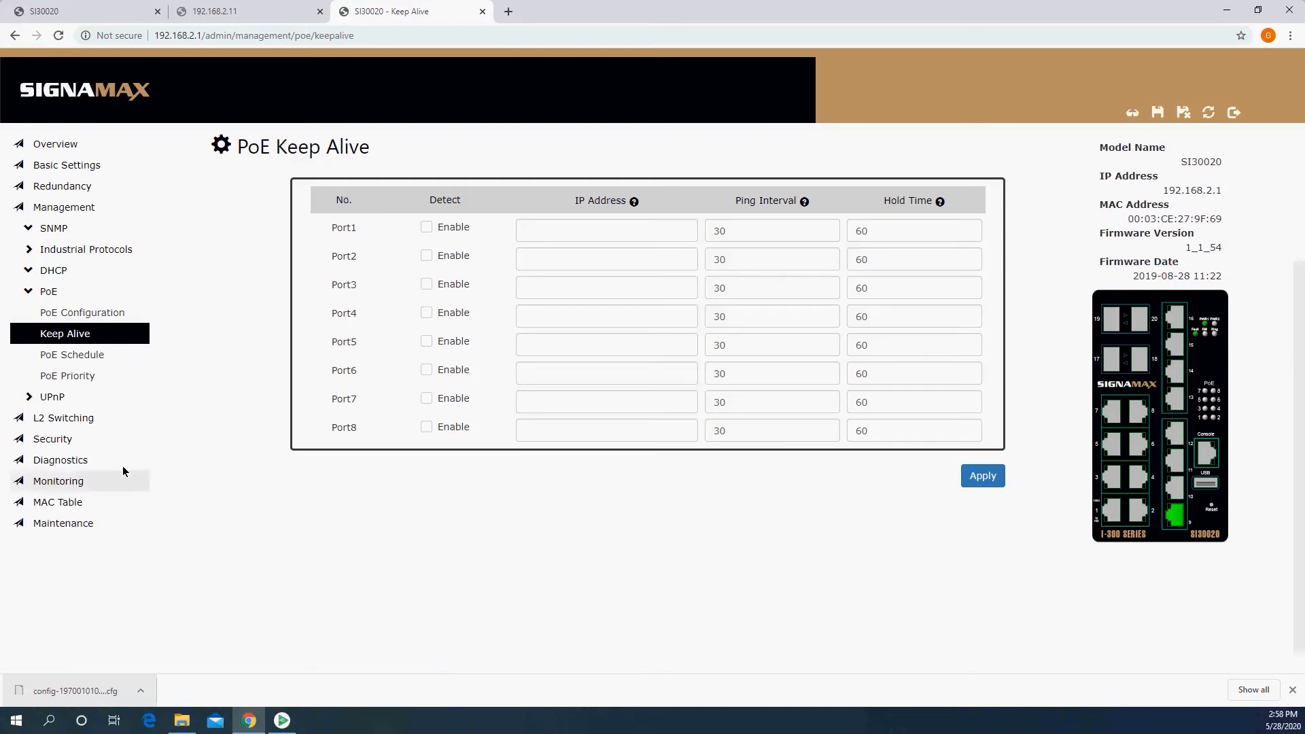
Step: Restore the switch configuration from the local backup file config-19700101000626.cfg in Downloads
left_click(74, 524)
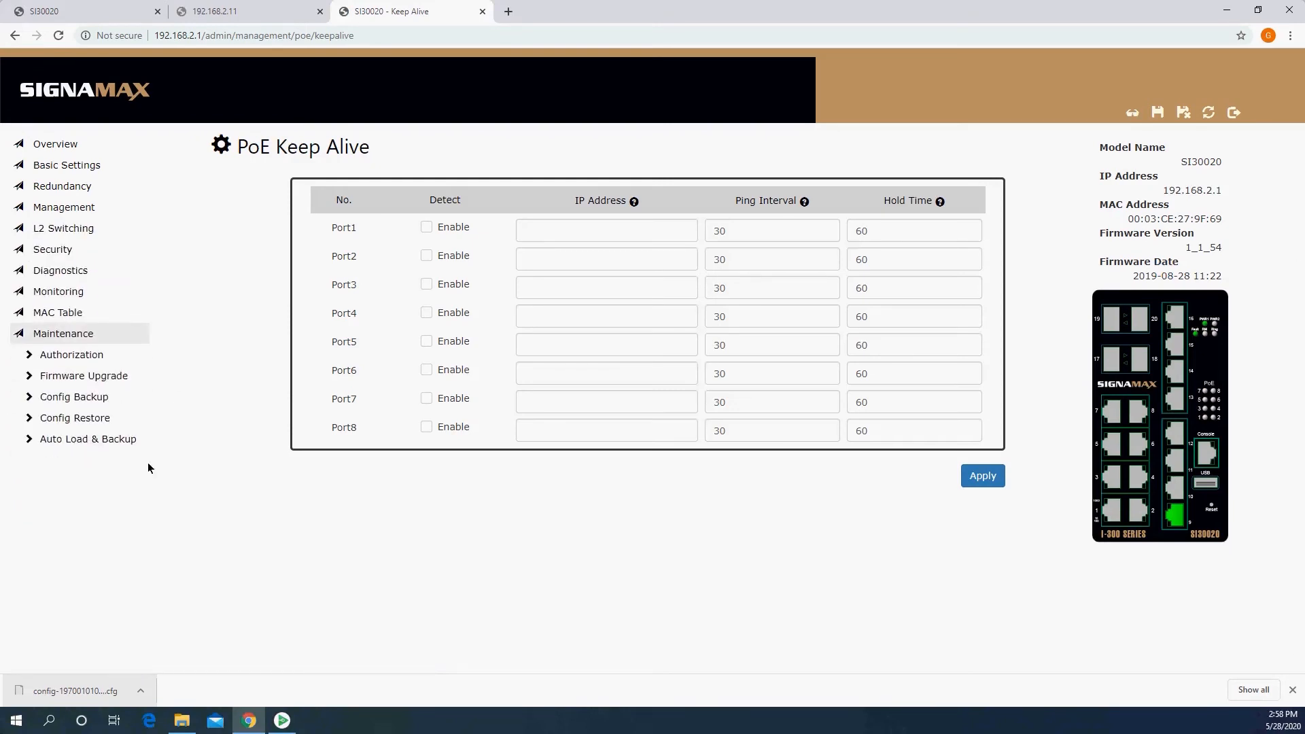
left_click(107, 420)
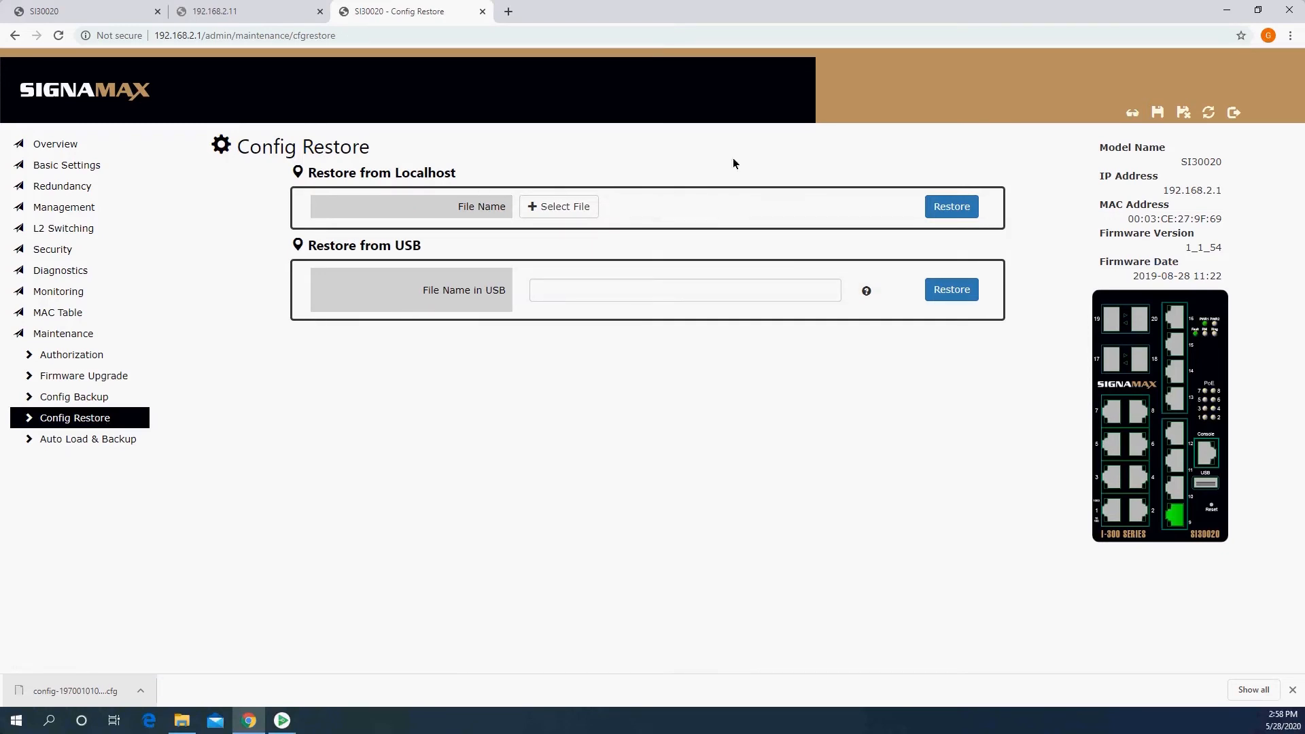
left_click(573, 207)
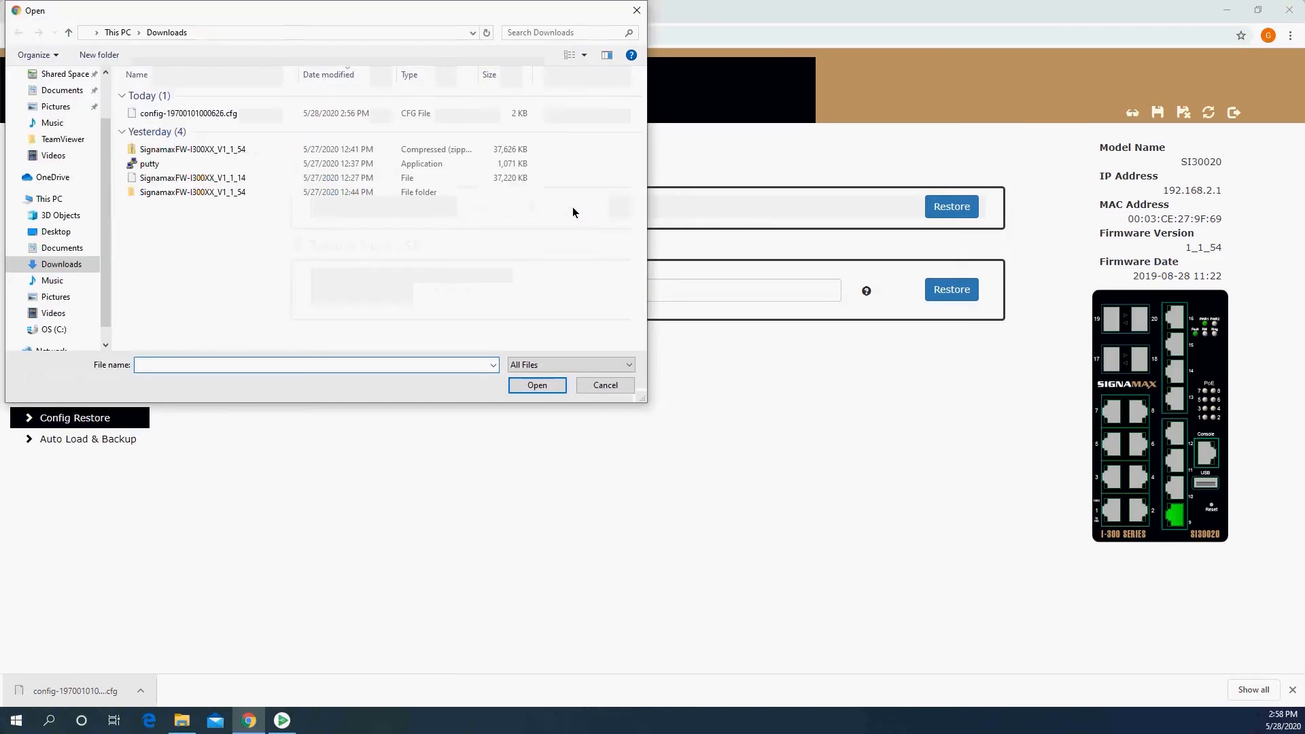
double_click(205, 117)
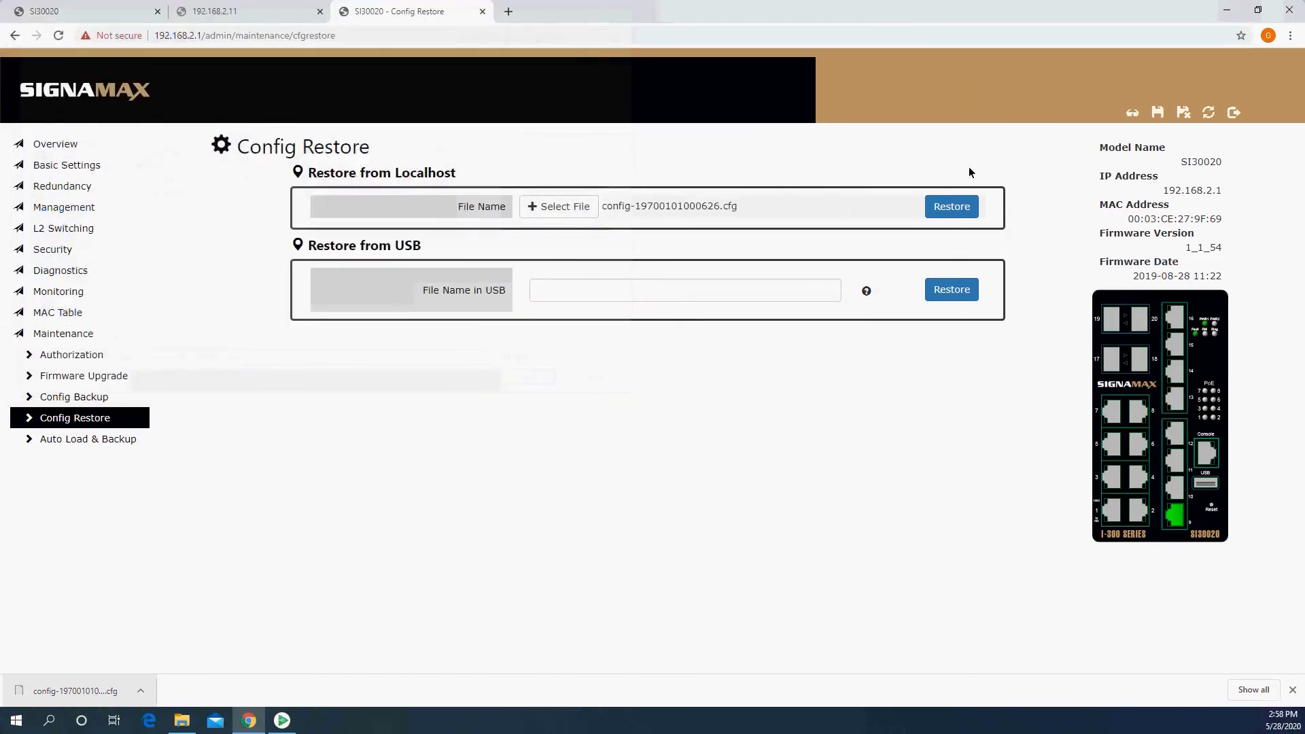
left_click(954, 208)
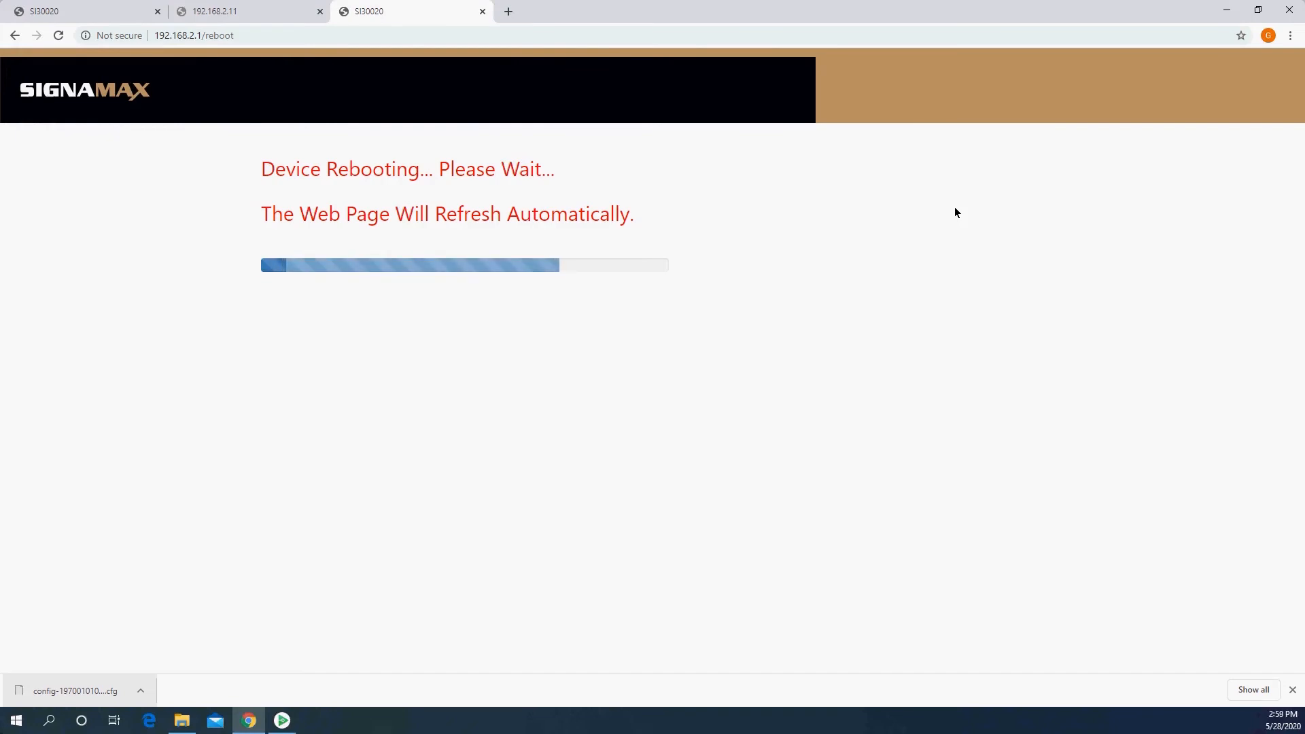
Step: Reload the switch's interface at 192.168.2.11 and log in with the administrator username and password
left_click(289, 12)
left_click(345, 39)
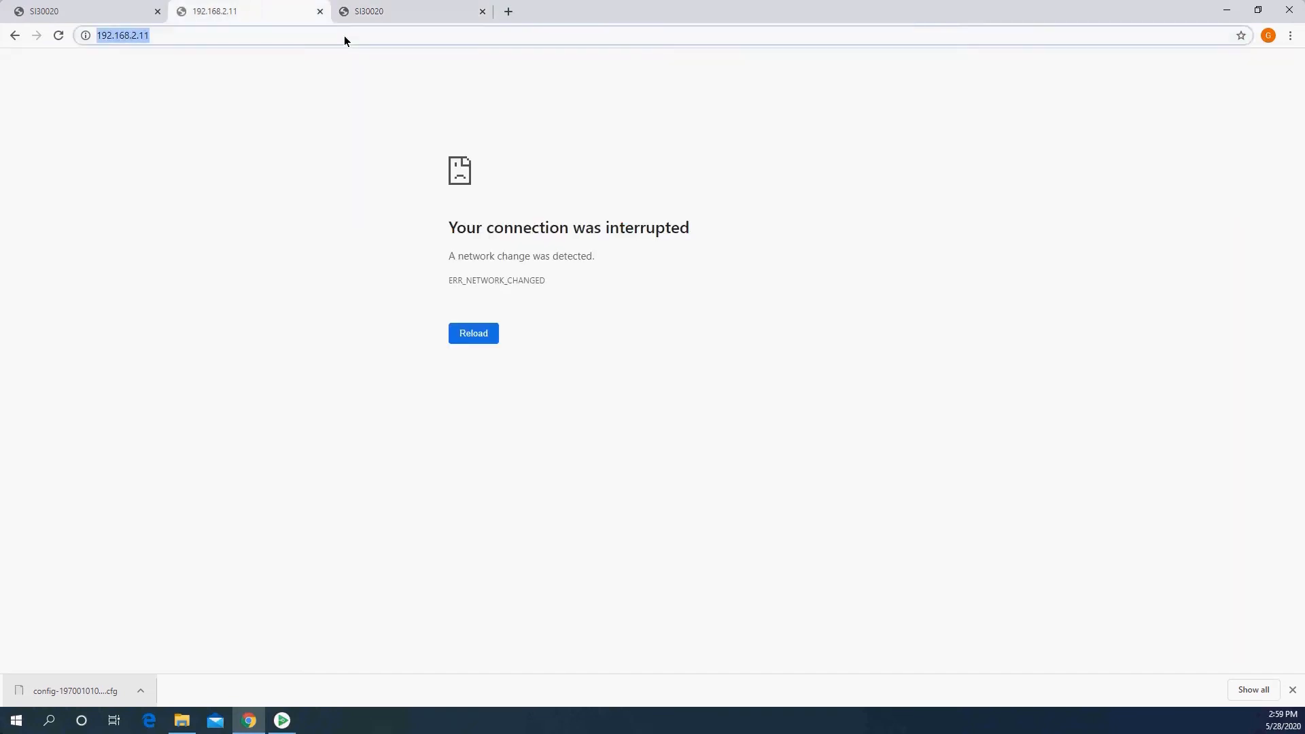
key("Return")
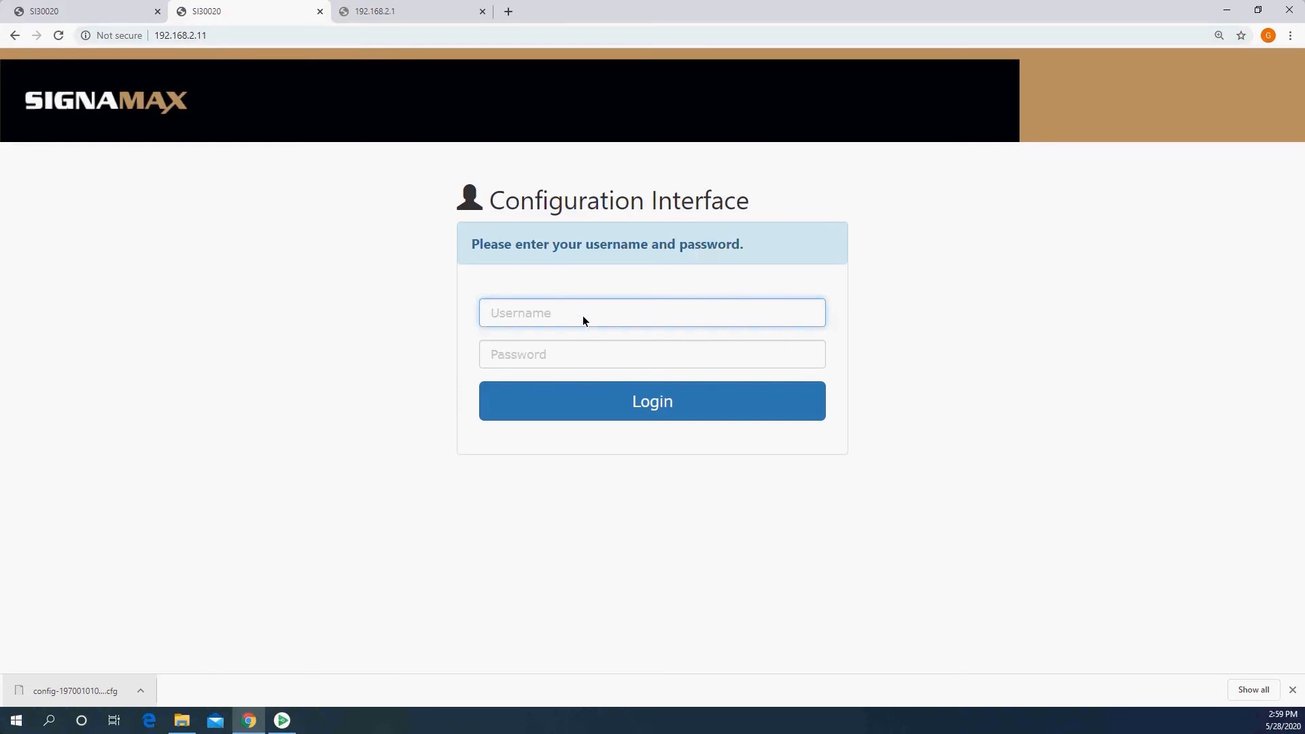
type("admin")
key("Tab")
type("admin")
key("Return")
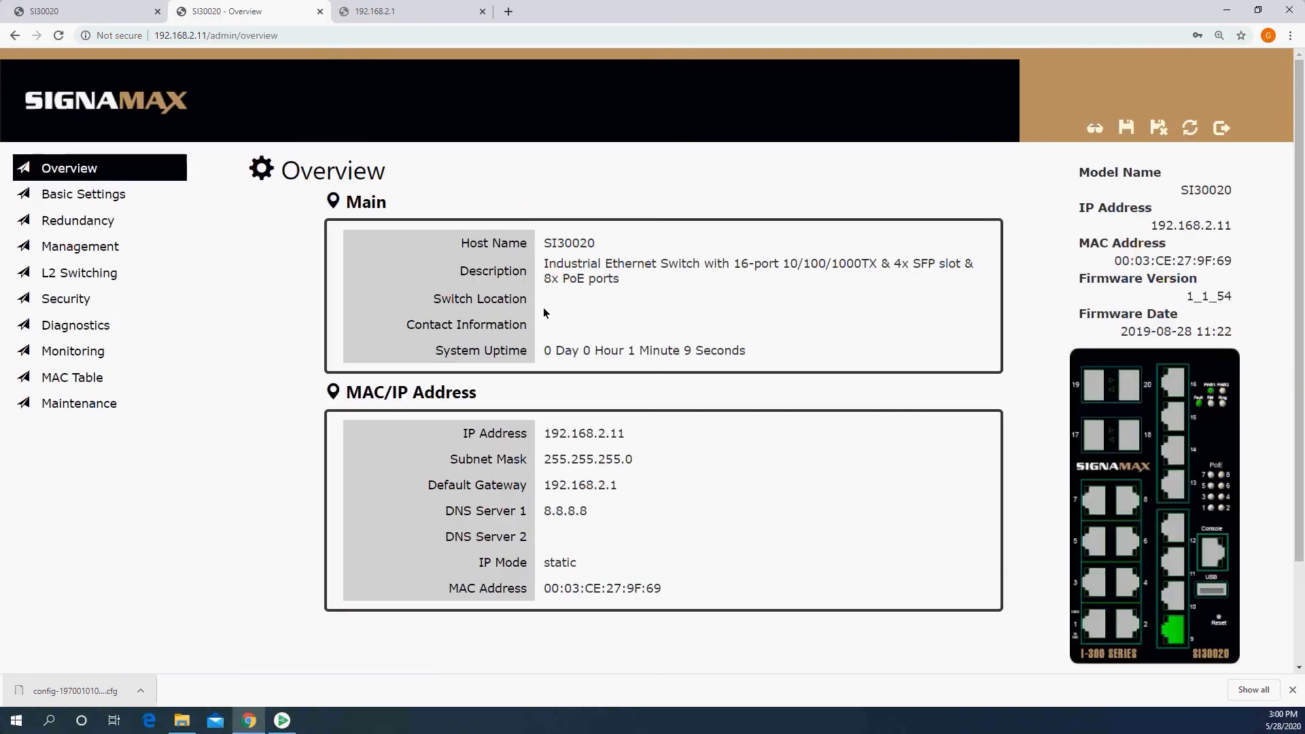
Step: Check the VLAN table, PoE Priority and PoE Keep Alive settings on the restored switch
left_click(109, 273)
left_click(107, 352)
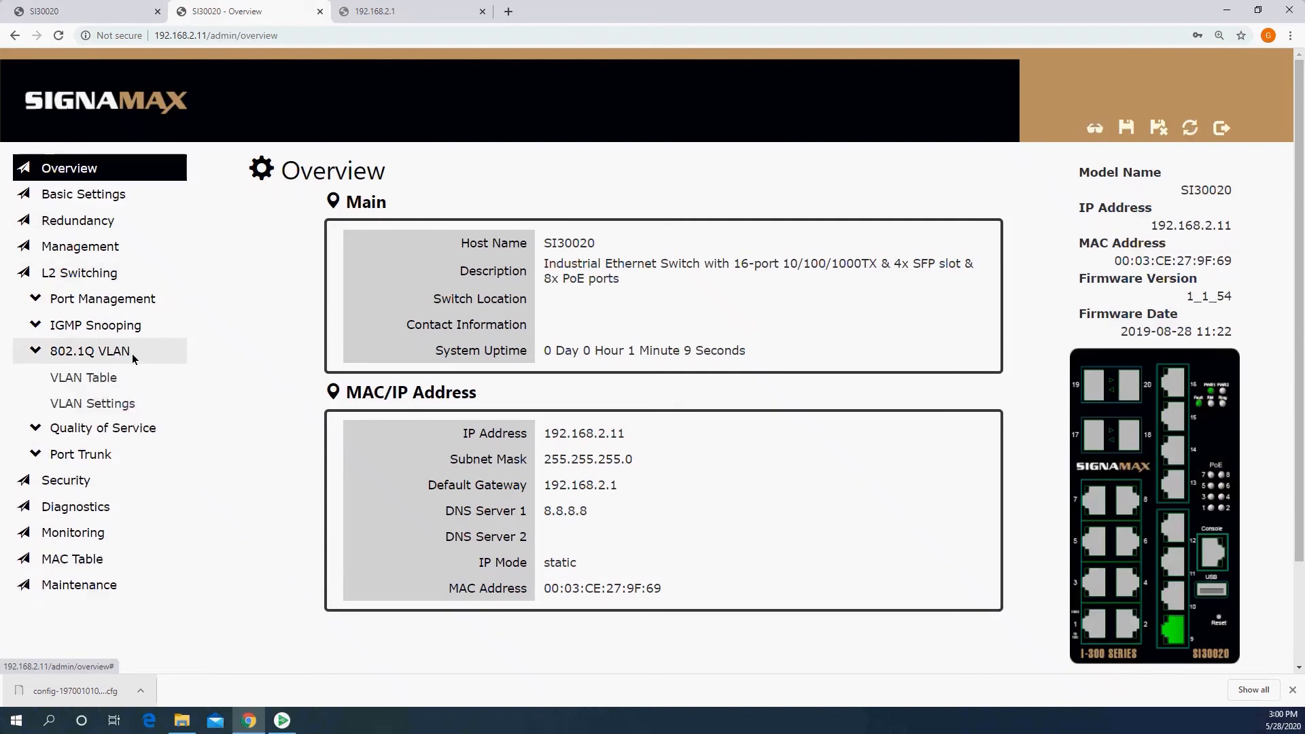
left_click(106, 385)
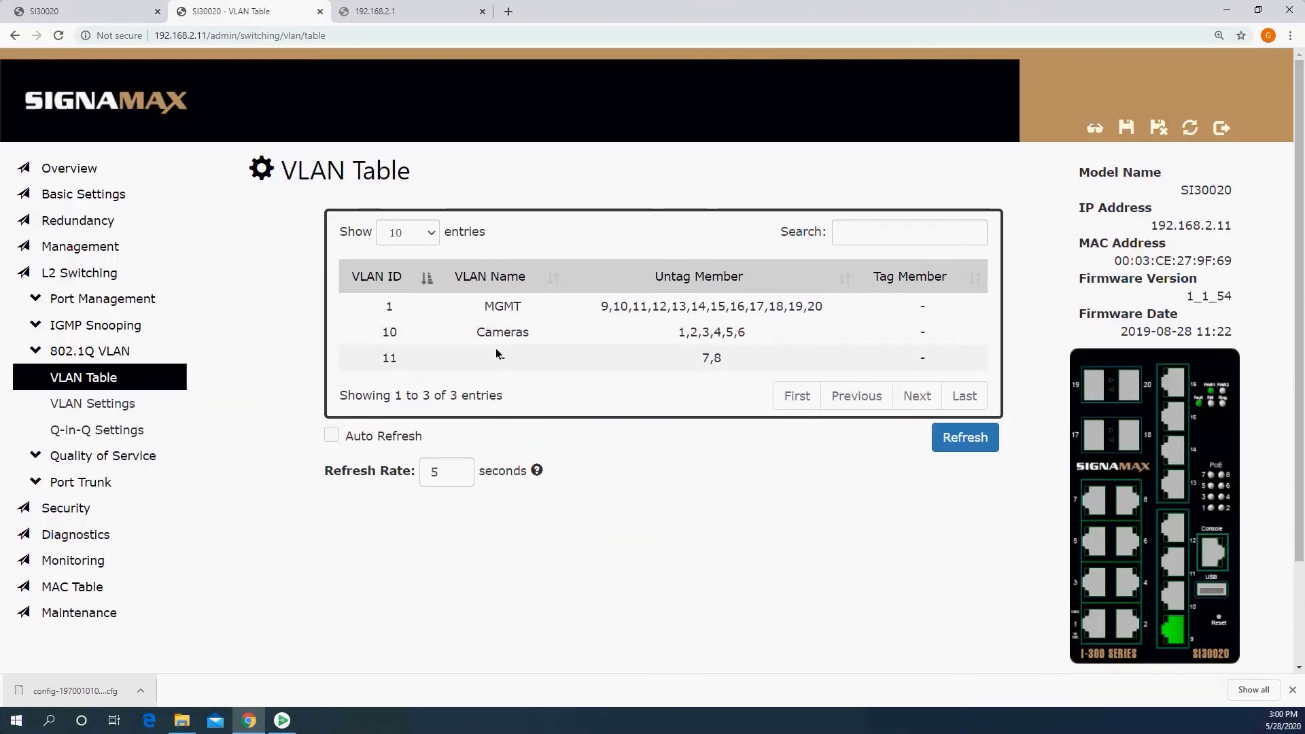
left_click(97, 253)
left_click(95, 351)
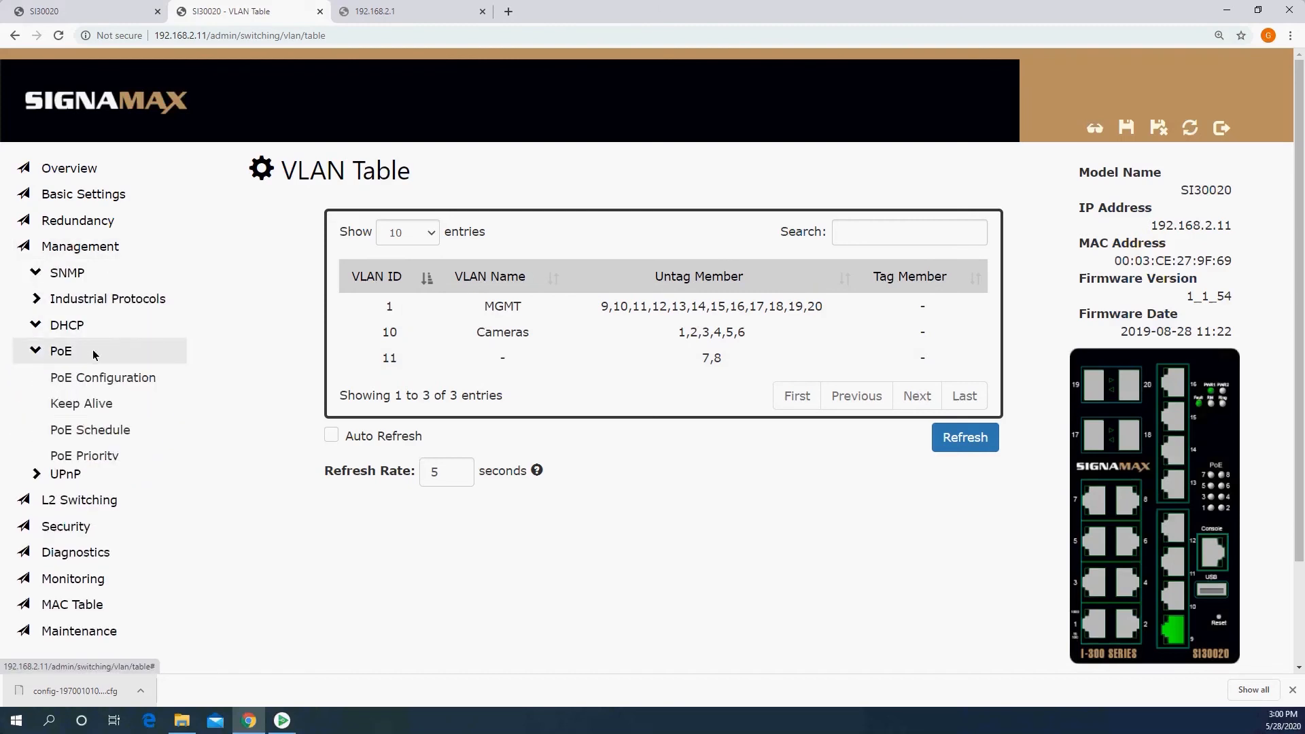
left_click(112, 456)
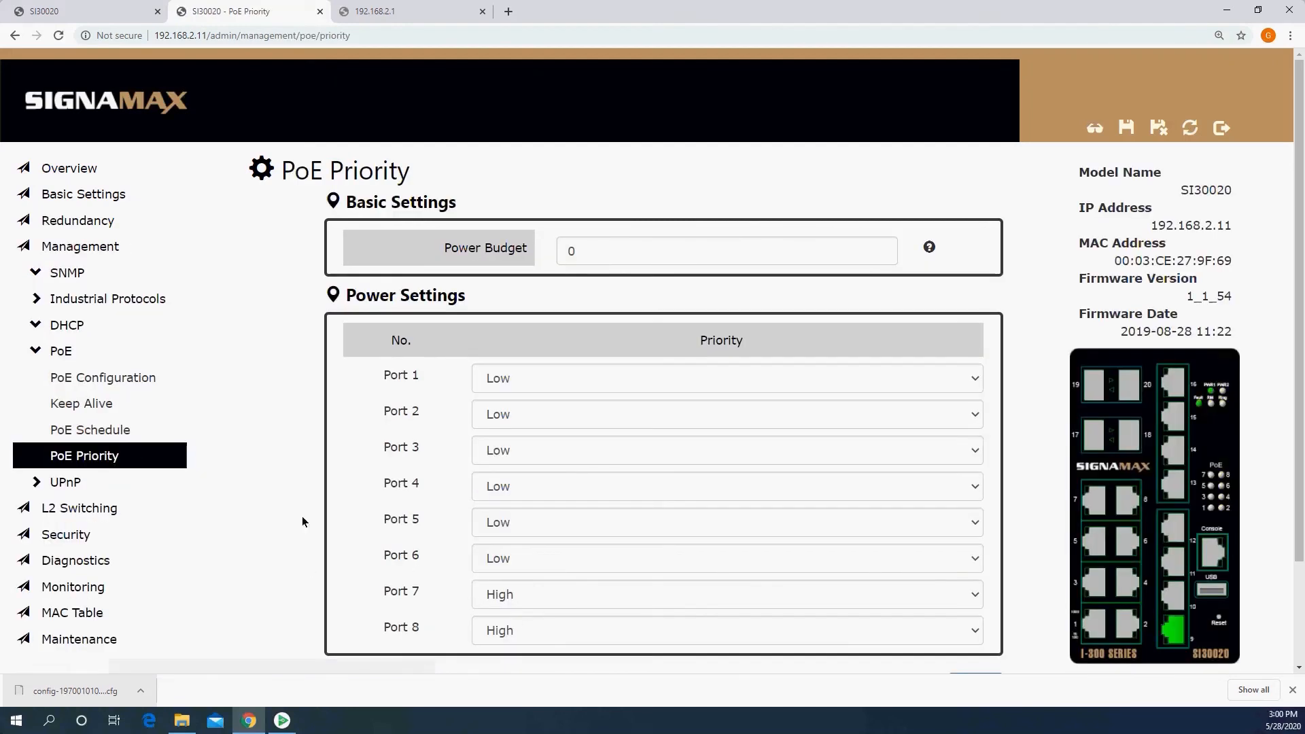
left_click(136, 403)
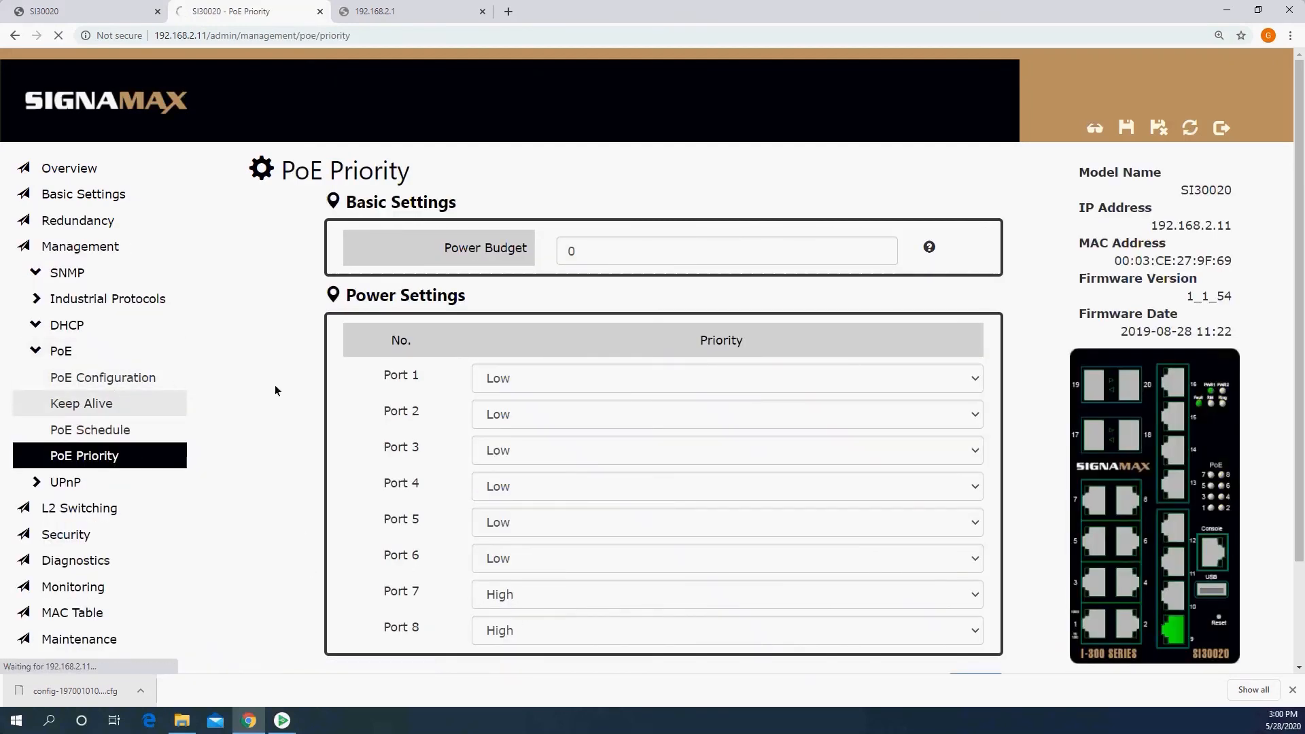